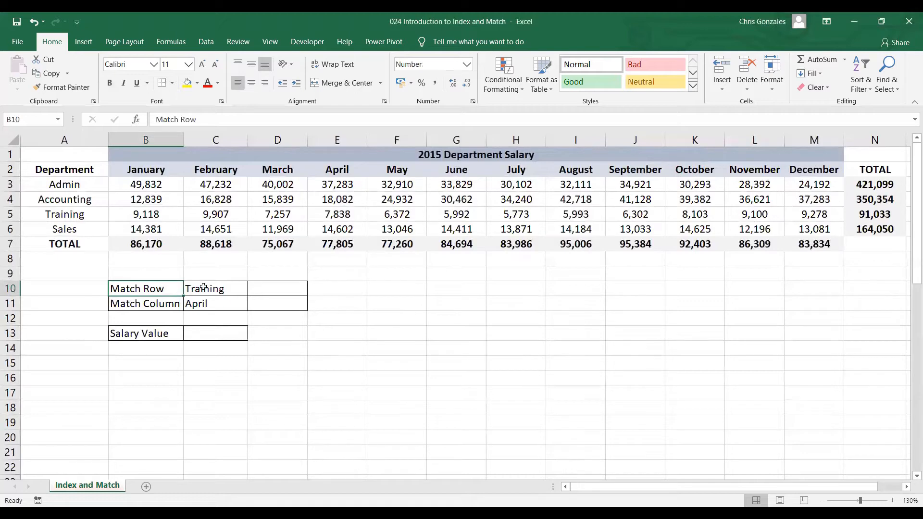
# Name the department list A3:A6, from Admin to Sales, as DEPT.
pyautogui.click(203, 287)
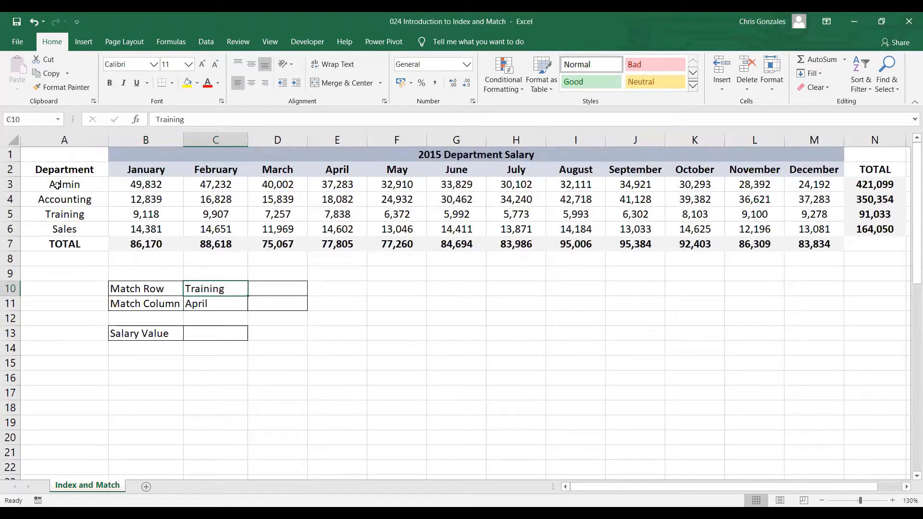
pyautogui.moveTo(57, 185); pyautogui.dragTo(64, 232)
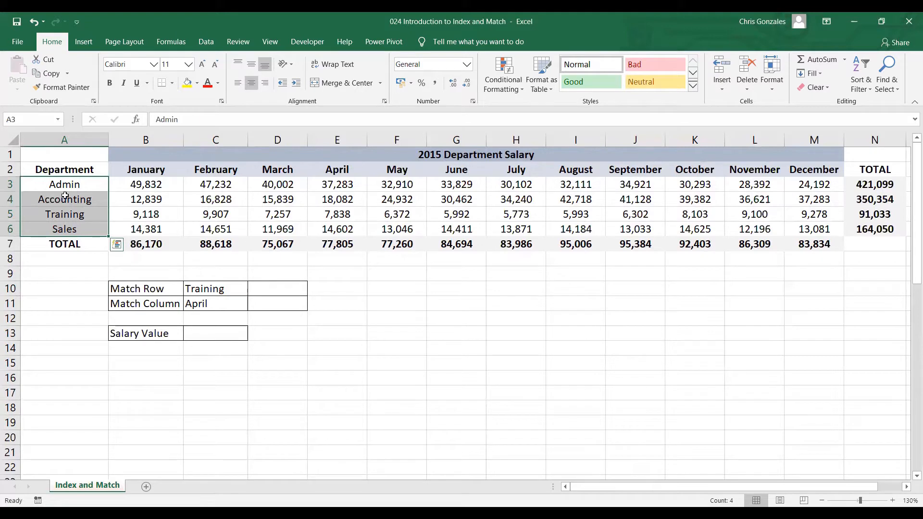
pyautogui.click(43, 119)
pyautogui.write('DEPT')
pyautogui.press('Return')
# Enter =MATCH(C10,DEPT,0) in D10 to find the exact row position of the Match Row department.
pyautogui.click(892, 501)
pyautogui.click(892, 500)
pyautogui.click(892, 500)
pyautogui.click(892, 500)
pyautogui.click(892, 500)
pyautogui.click(892, 500)
pyautogui.click(892, 501)
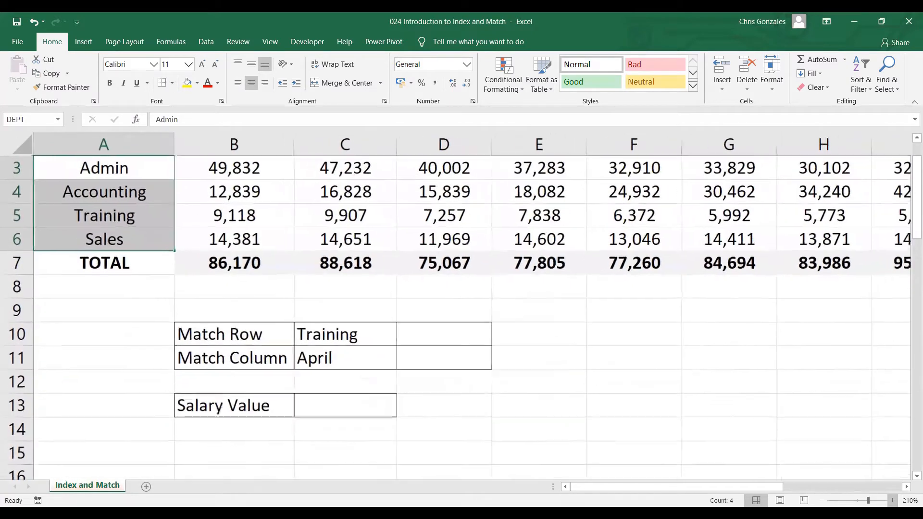
pyautogui.click(892, 501)
pyautogui.click(892, 500)
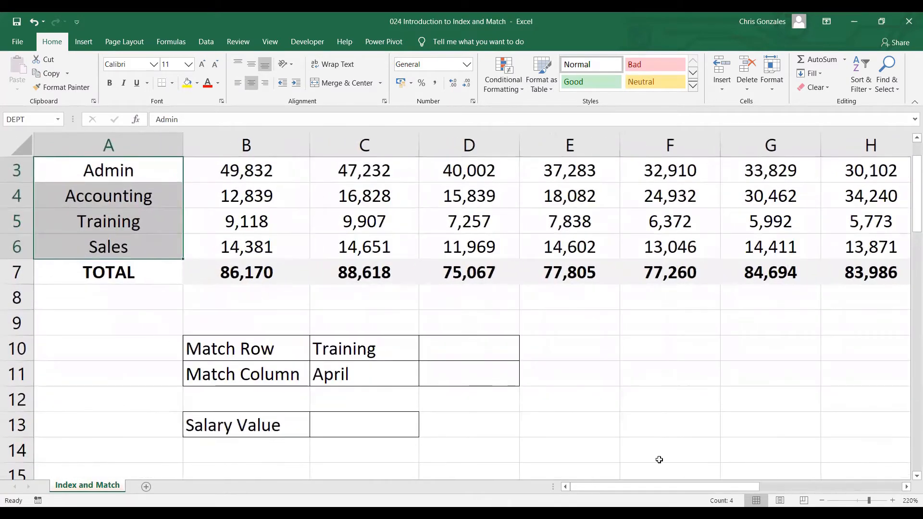
pyautogui.click(446, 347)
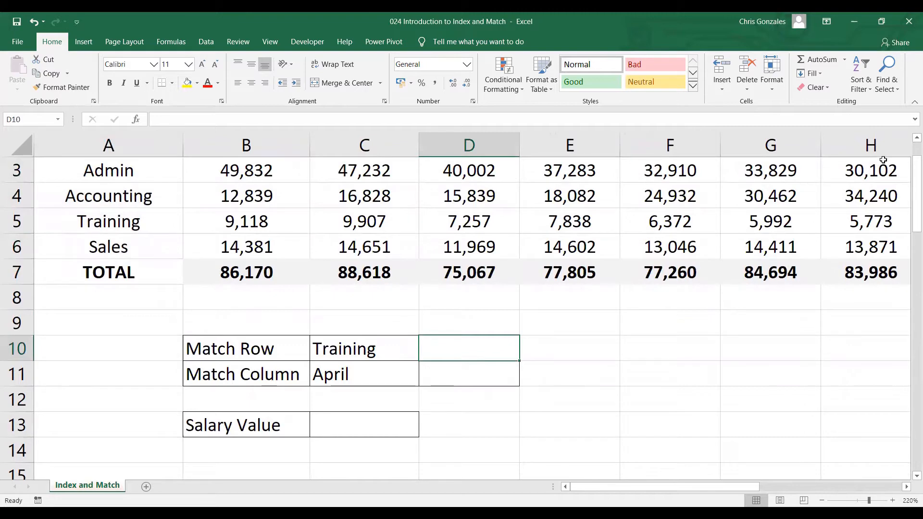
pyautogui.click(916, 138)
pyautogui.moveTo(118, 201); pyautogui.dragTo(120, 274)
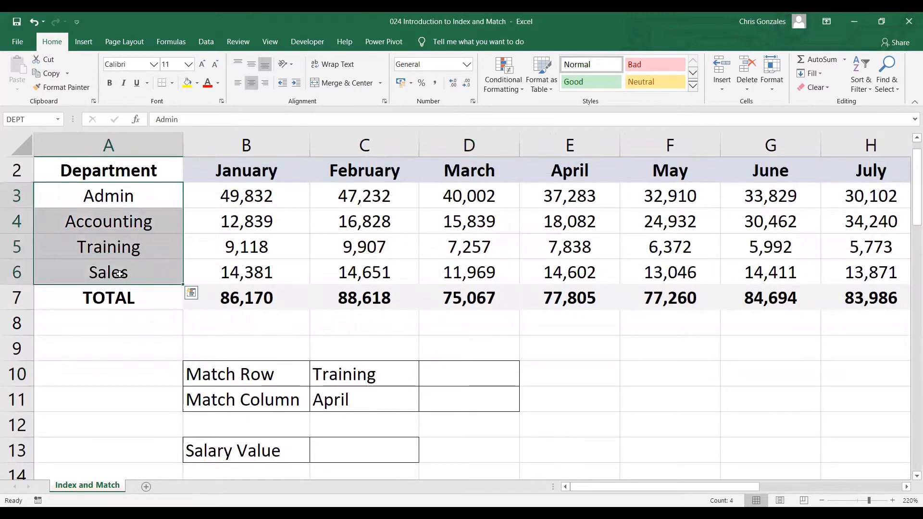
pyautogui.click(472, 379)
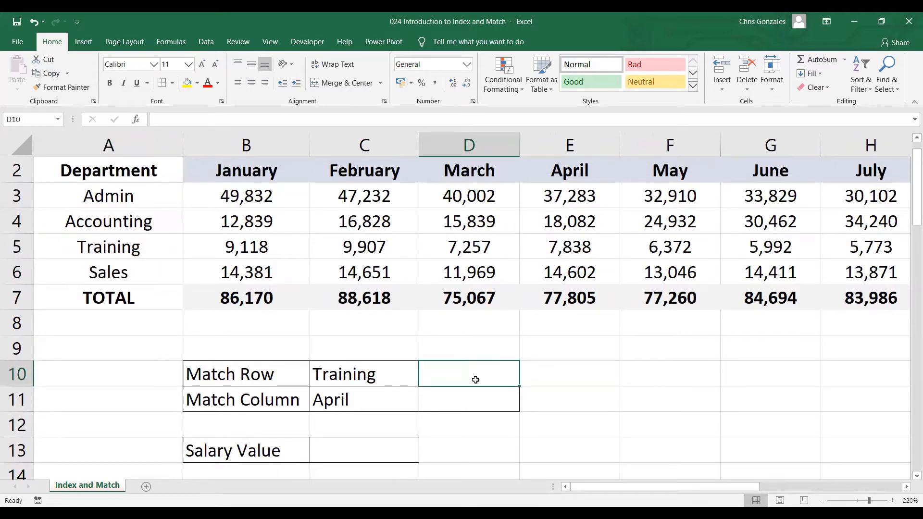
pyautogui.write('=M')
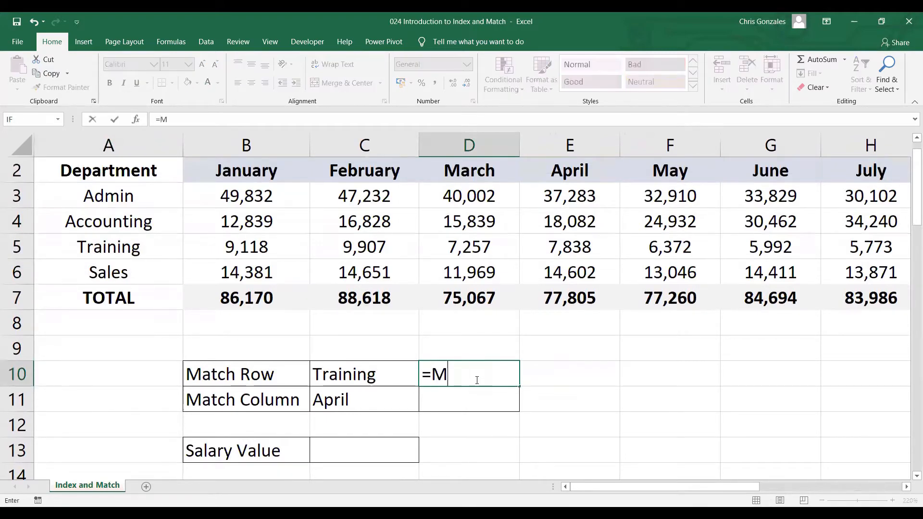
pyautogui.write('ATCH(')
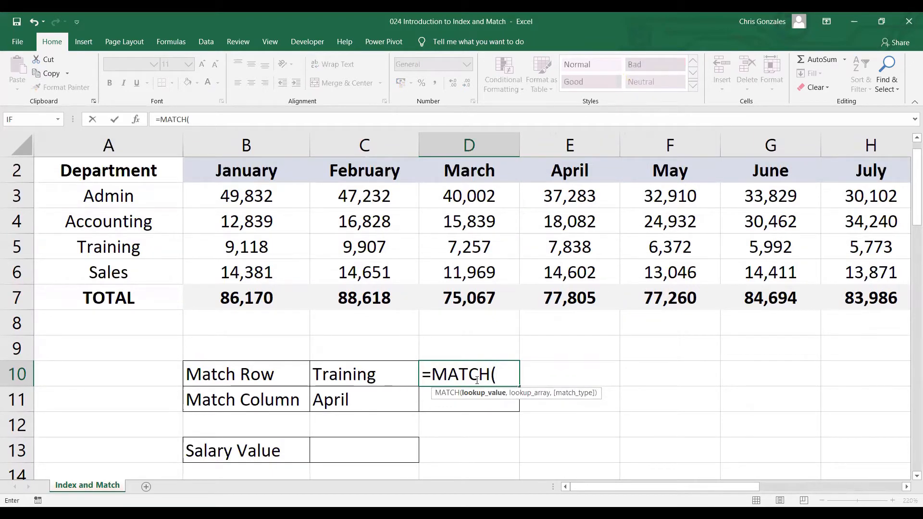
pyautogui.click(360, 379)
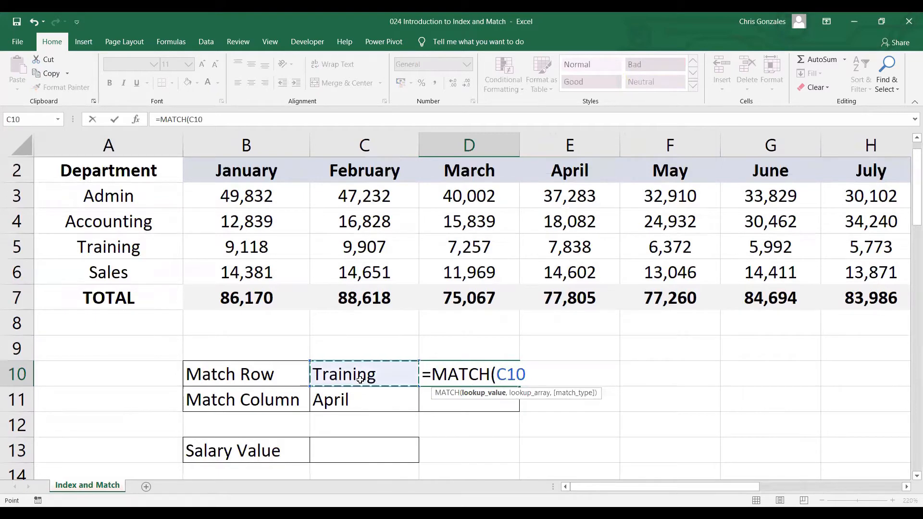
pyautogui.write(',')
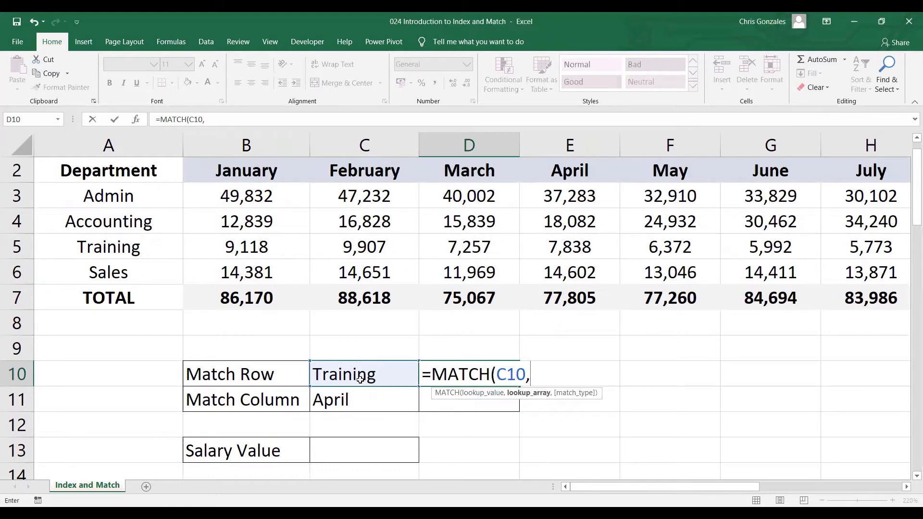
pyautogui.write('DEPT')
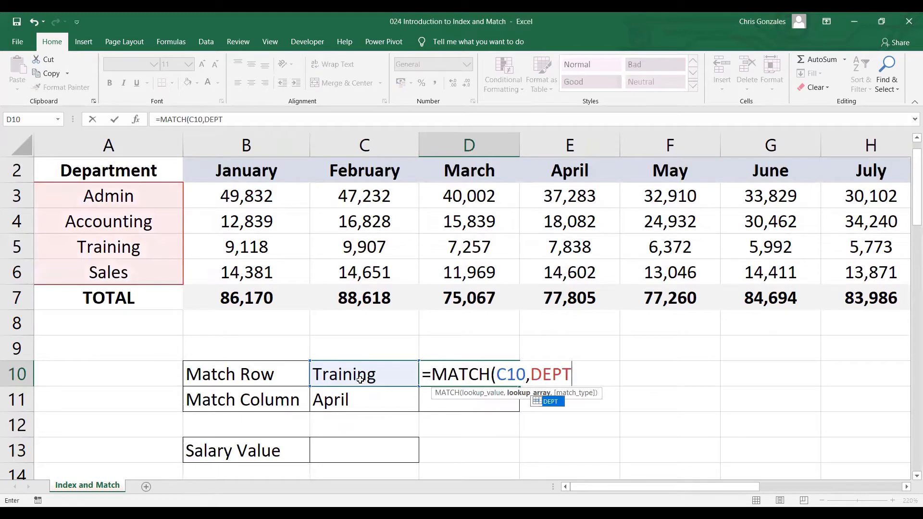
pyautogui.write(',')
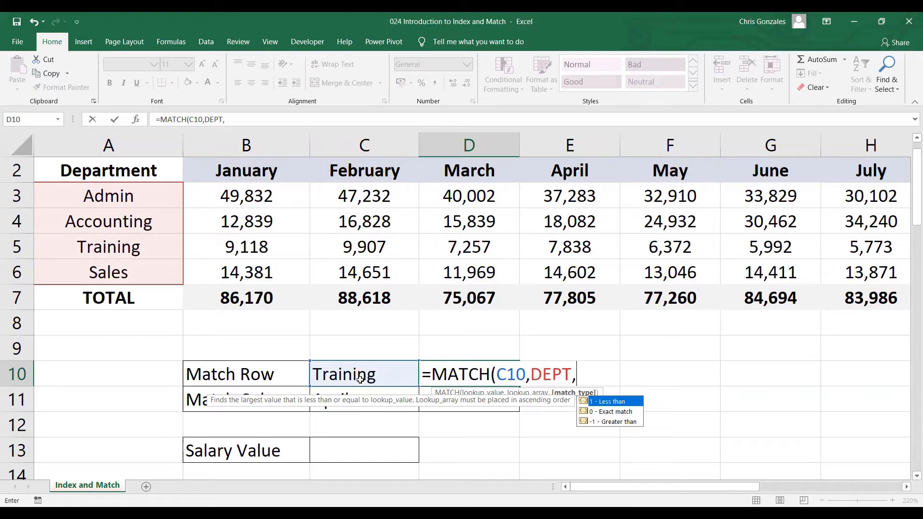
pyautogui.write('0)')
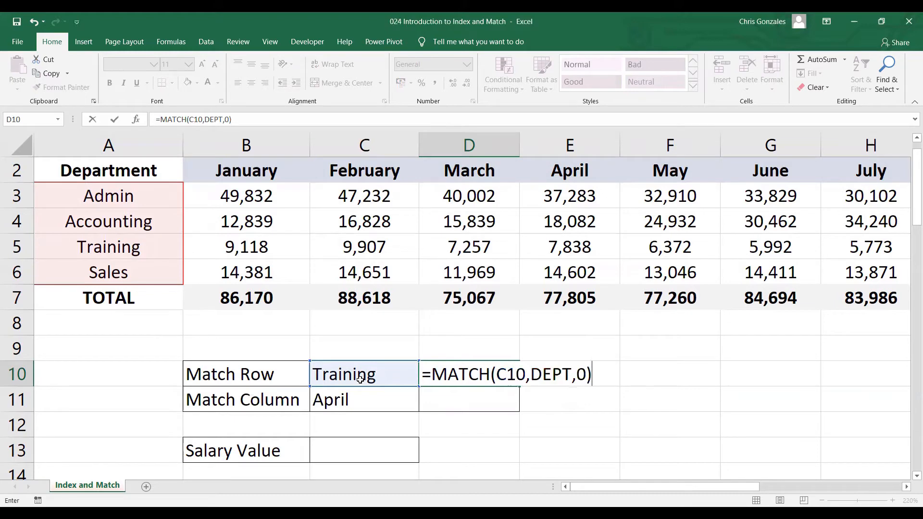
pyautogui.press('Return')
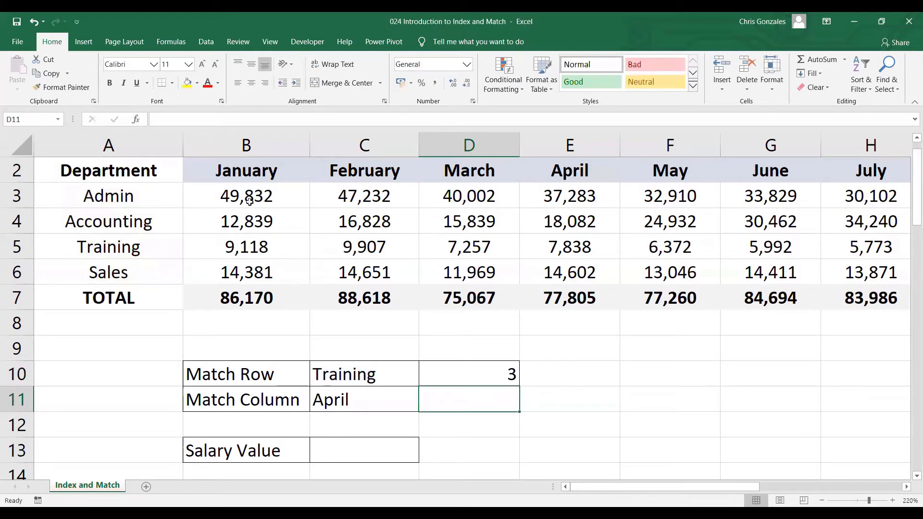
# Name the month headers B2:M2, from January to December, as MON.
pyautogui.click(246, 171)
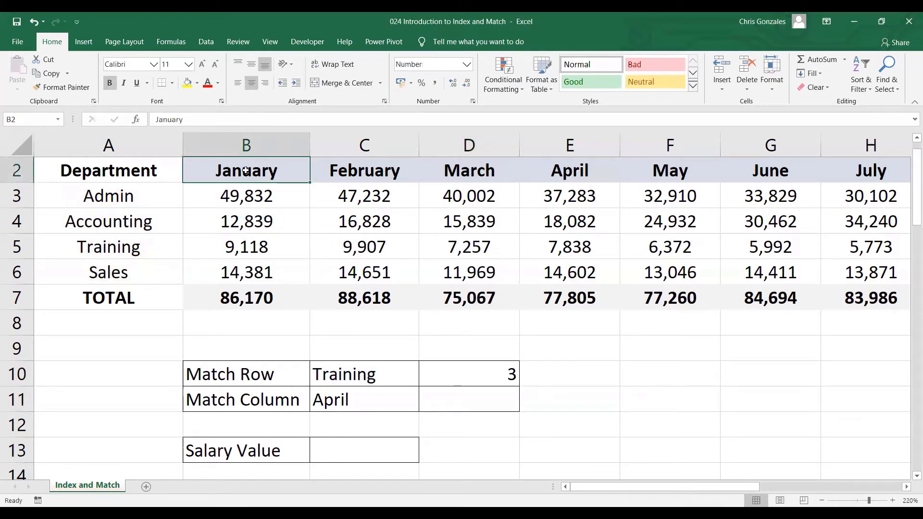
pyautogui.hotkey('shift', 'Right')
pyautogui.hotkey('shift', 'Right')
pyautogui.hotkey('shift', 'Right')
pyautogui.hotkey('shift', 'Right')
pyautogui.hotkey('shift', 'Right')
pyautogui.hotkey('shift', 'Right')
pyautogui.hotkey('shift', 'Right')
pyautogui.hotkey('shift', 'Right')
pyautogui.hotkey('shift', 'Right')
pyautogui.hotkey('shift', 'Right')
pyautogui.hotkey('shift', 'Right')
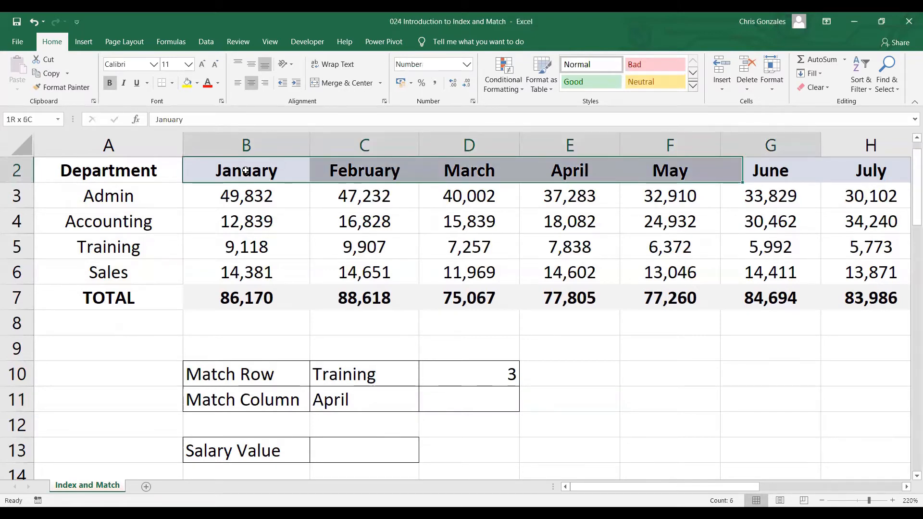
pyautogui.click(48, 120)
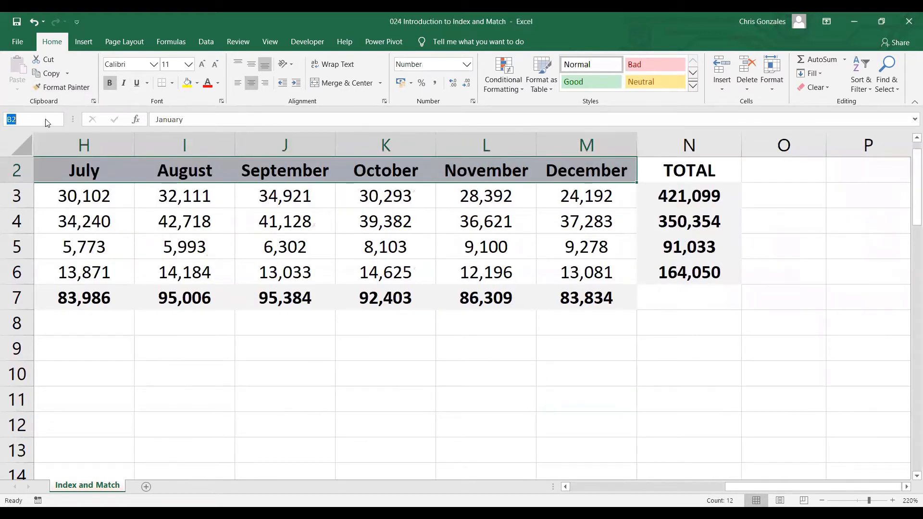
pyautogui.moveTo(813, 486); pyautogui.dragTo(664, 486)
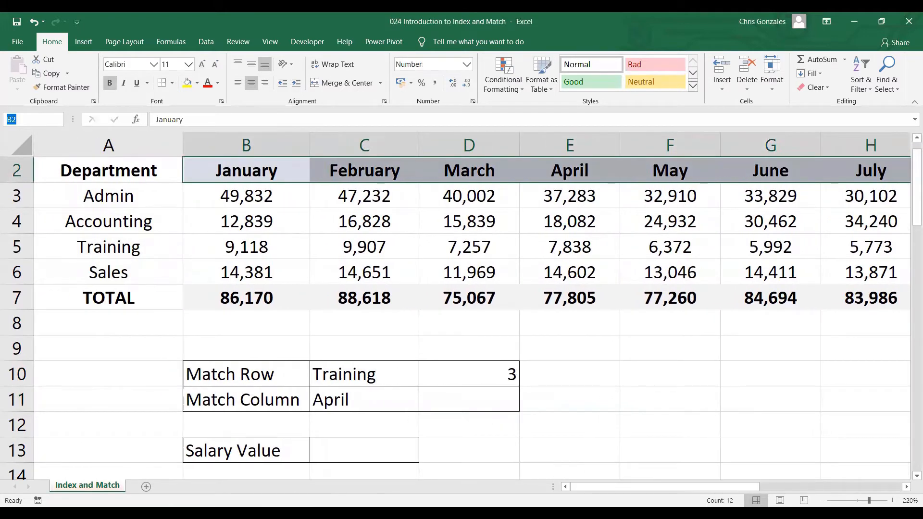
pyautogui.write('MON')
pyautogui.press('Return')
# Enter =MATCH(C11,MON,0) in D11 to find the exact column position of the Match Column month.
pyautogui.click(448, 407)
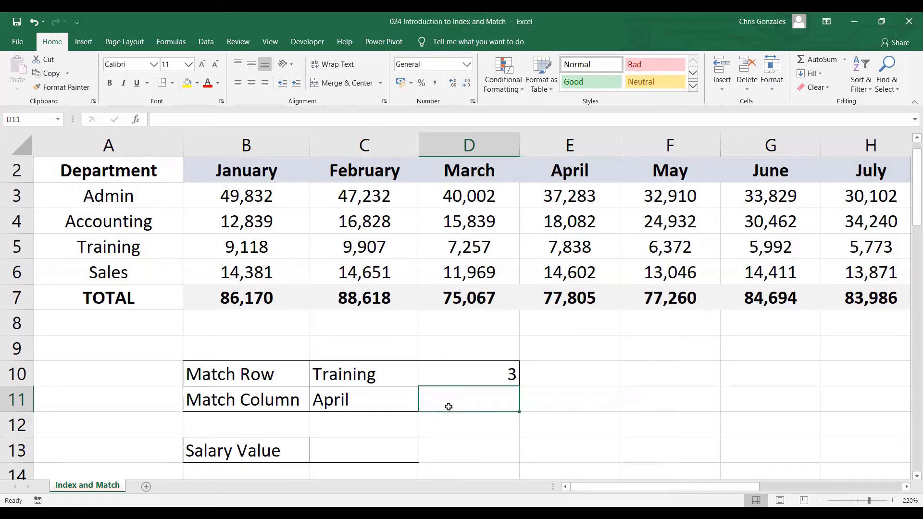
pyautogui.click(361, 409)
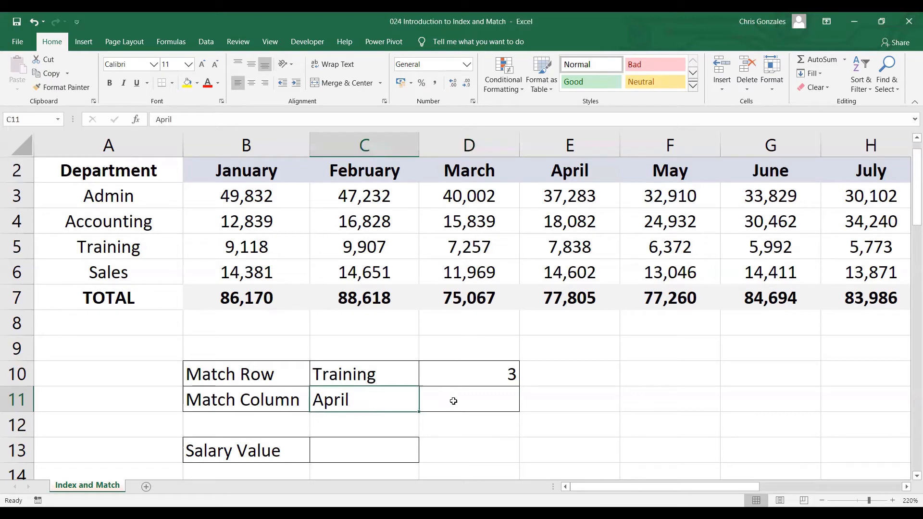
pyautogui.click(453, 401)
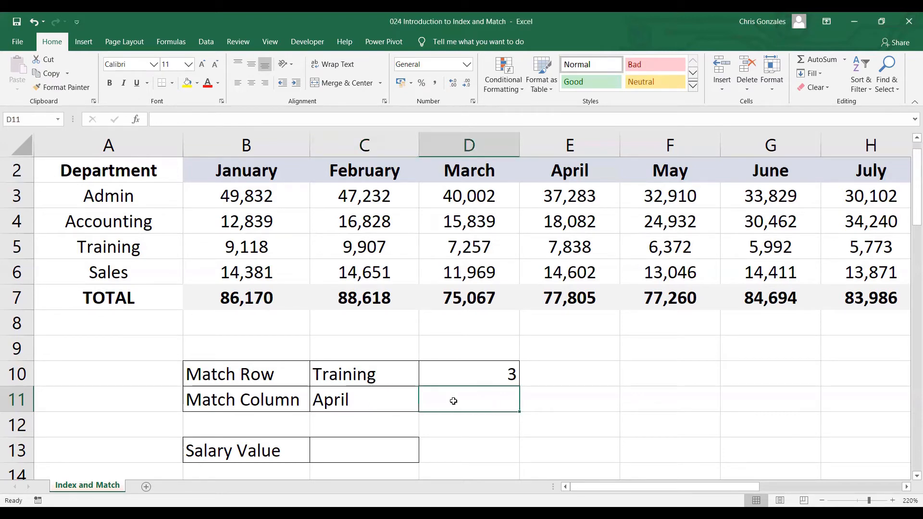
pyautogui.write('=')
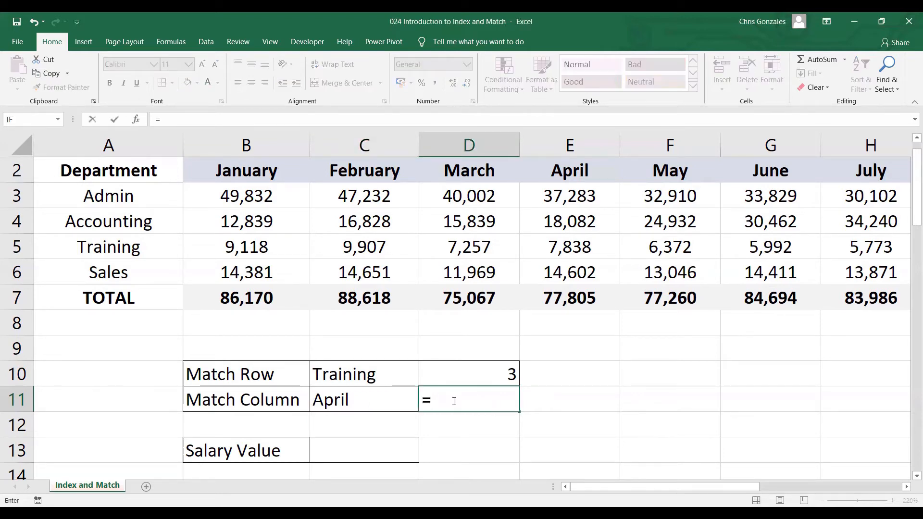
pyautogui.write('MATCH(')
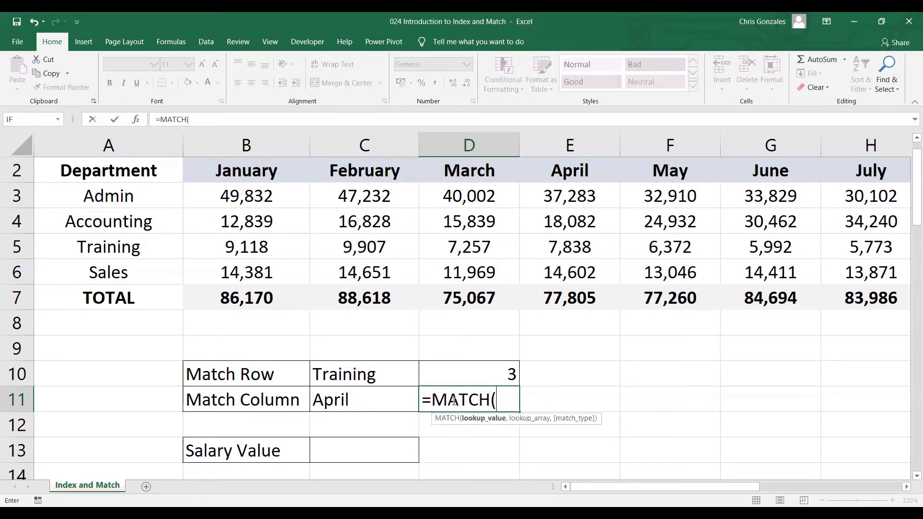
pyautogui.click(341, 407)
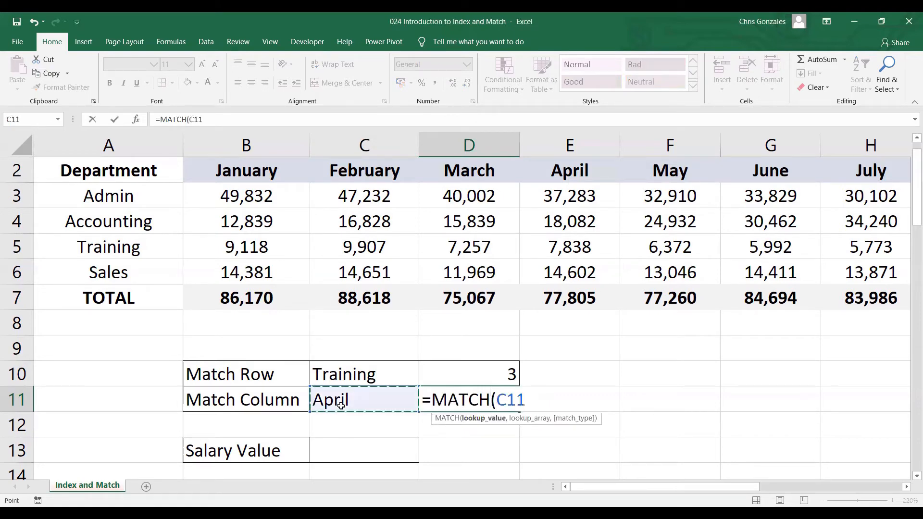
pyautogui.write(',')
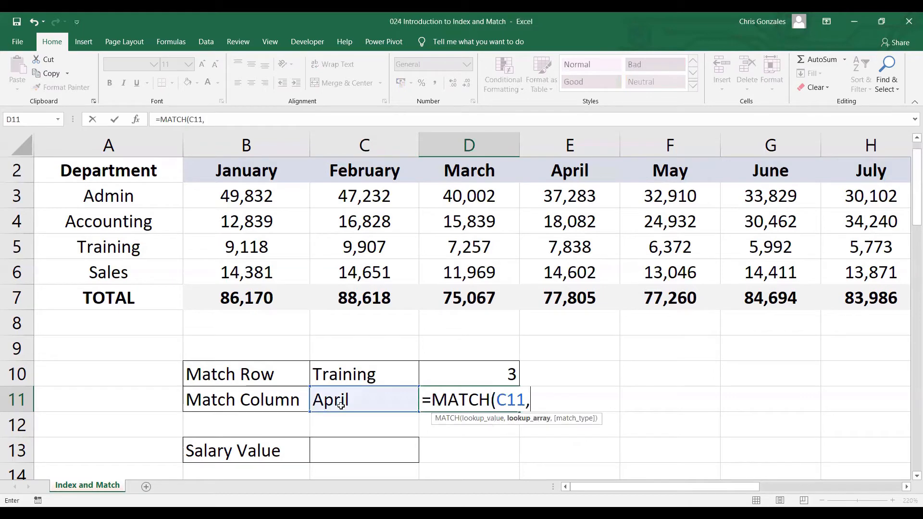
pyautogui.write('MON')
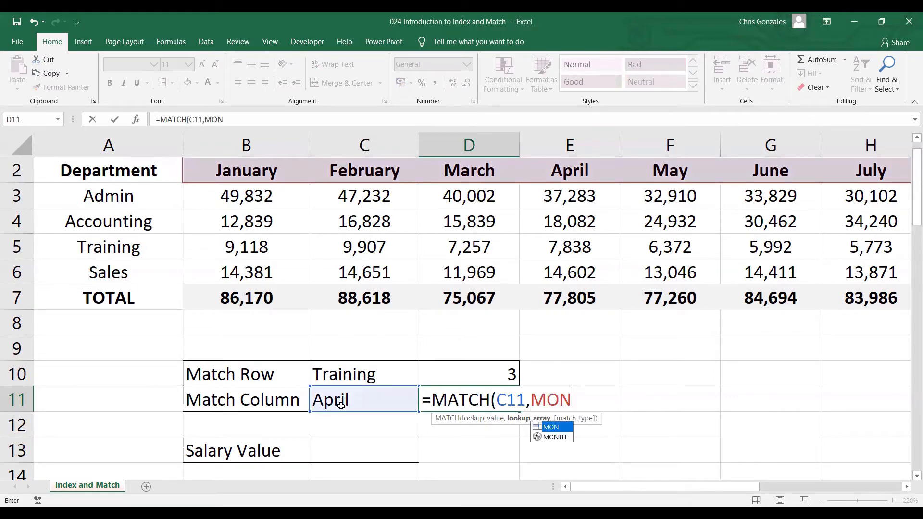
pyautogui.write(',0)')
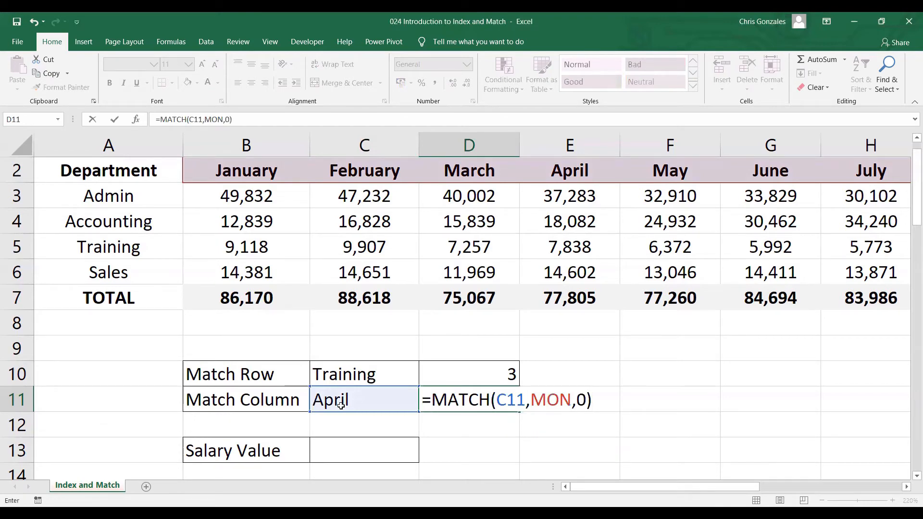
pyautogui.press('Return')
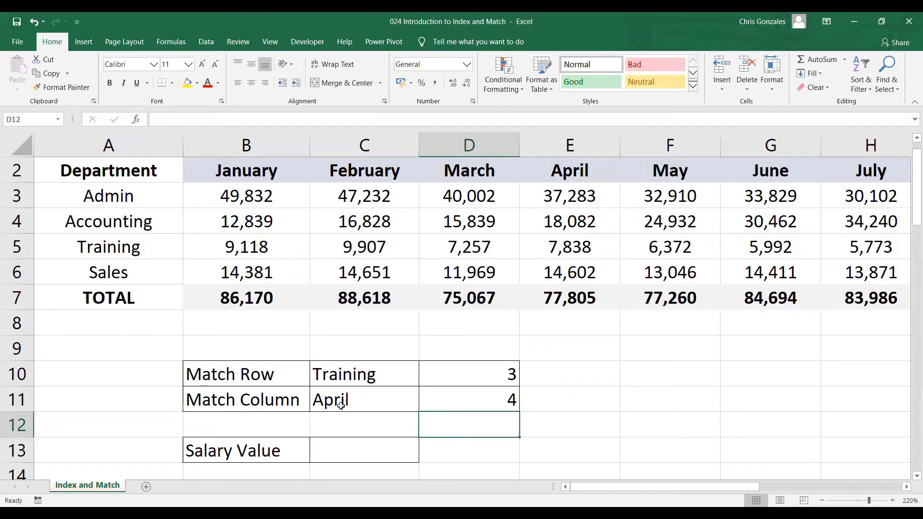
# Name the monthly salary figures B3:M6, excluding headers and totals, as DS.
pyautogui.press('Down')
pyautogui.press('Down')
pyautogui.press('Up')
pyautogui.press('Up')
pyautogui.press('Left')
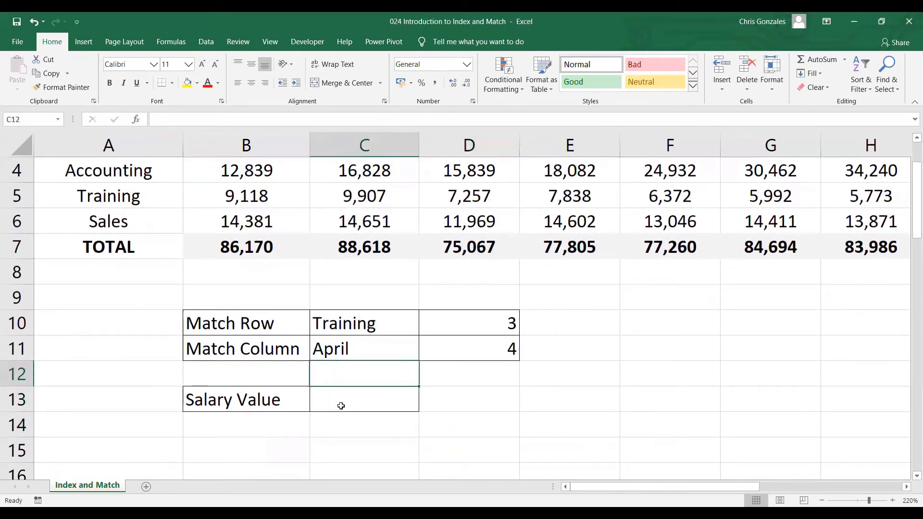
pyautogui.press('Down')
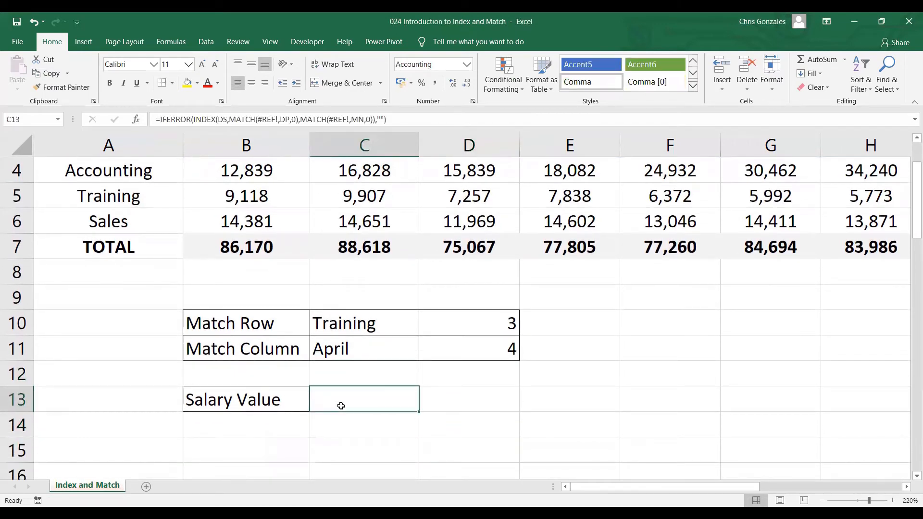
pyautogui.click(822, 500)
pyautogui.click(822, 500)
pyautogui.click(822, 500)
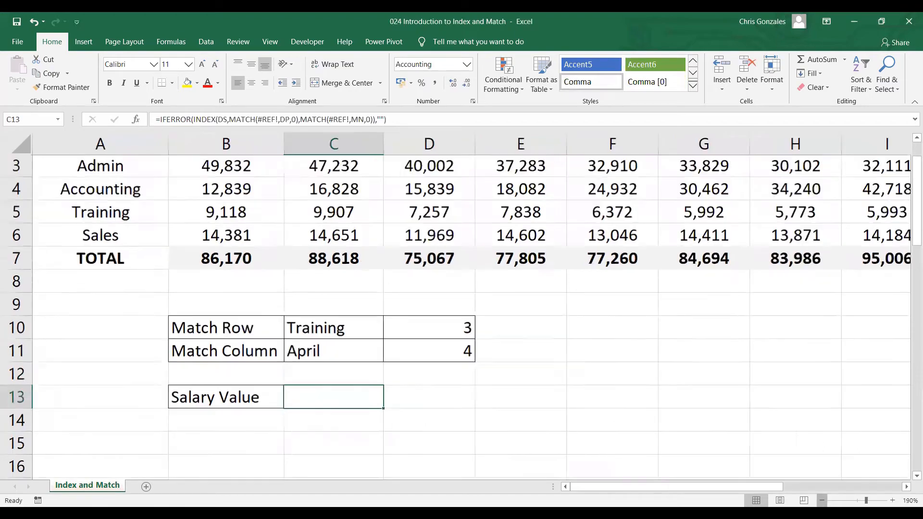
pyautogui.click(822, 500)
pyautogui.click(822, 501)
pyautogui.click(822, 500)
pyautogui.click(822, 500)
pyautogui.click(822, 501)
pyautogui.click(822, 501)
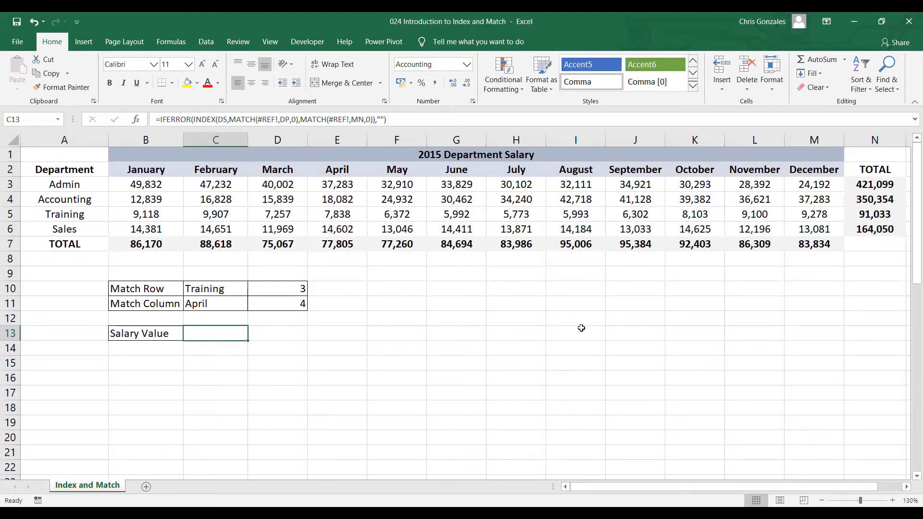
pyautogui.moveTo(152, 184); pyautogui.dragTo(799, 227)
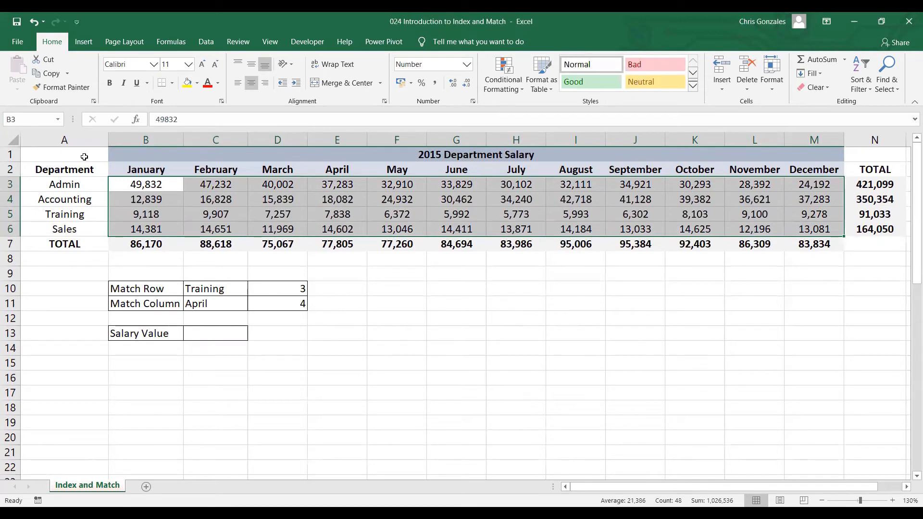
pyautogui.click(43, 120)
pyautogui.write('DS')
pyautogui.press('Return')
# Enter =INDEX(DS,4,6) in the Salary Value cell C13 to return the figure from the fourth row and sixth column.
pyautogui.click(892, 500)
pyautogui.click(892, 500)
pyautogui.click(892, 500)
pyautogui.click(892, 500)
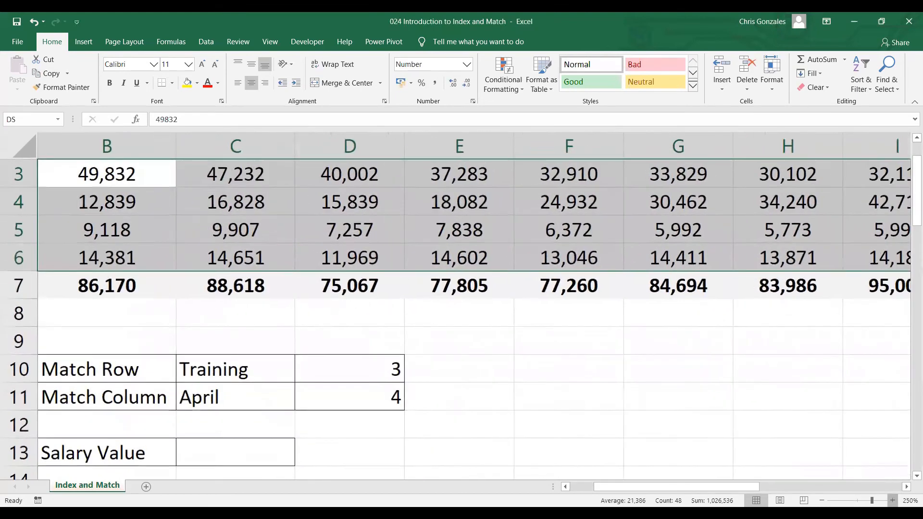
pyautogui.click(892, 501)
pyautogui.click(892, 501)
pyautogui.moveTo(733, 487); pyautogui.dragTo(706, 487)
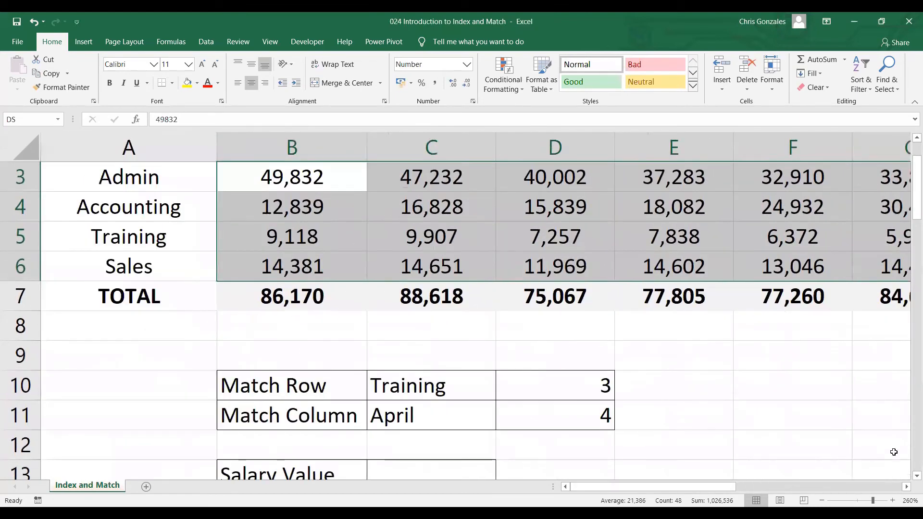
pyautogui.scroll(-1, 908, 478)
pyautogui.scroll(-2, 908, 479)
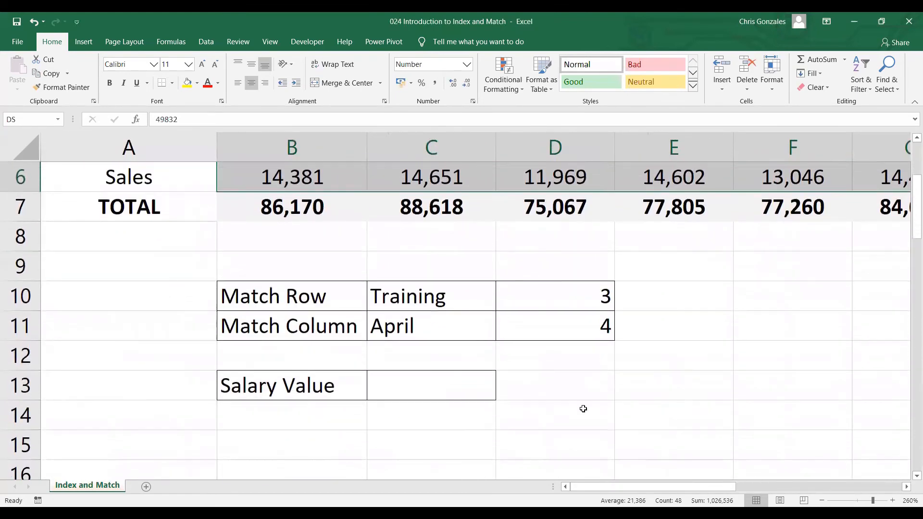
pyautogui.click(436, 392)
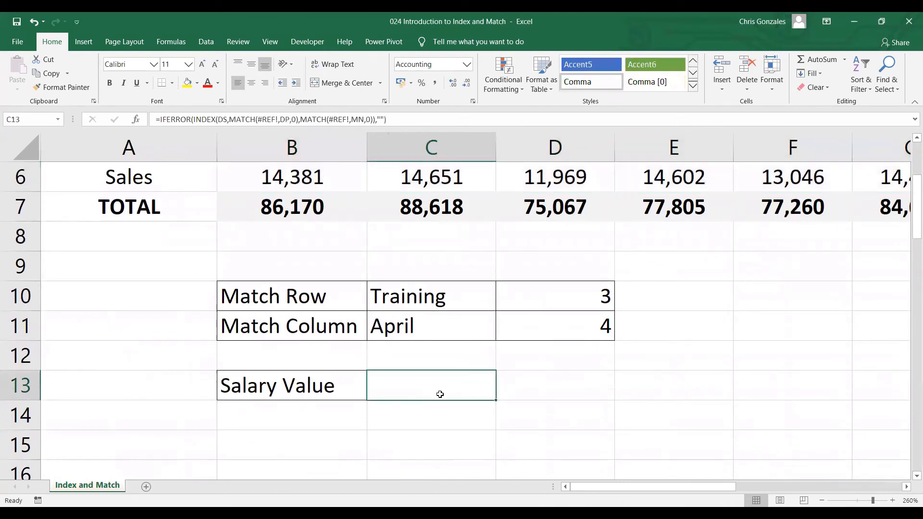
pyautogui.write('=')
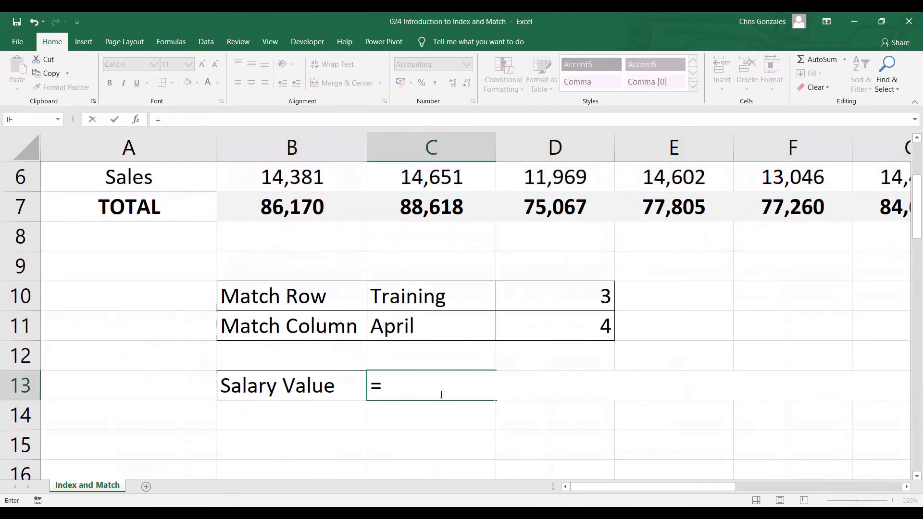
pyautogui.write('INDEX(')
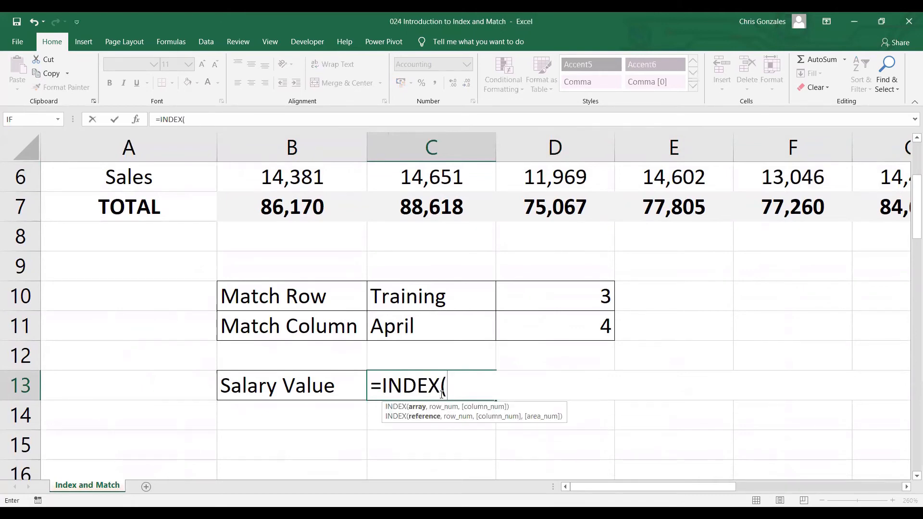
pyautogui.write('DS,')
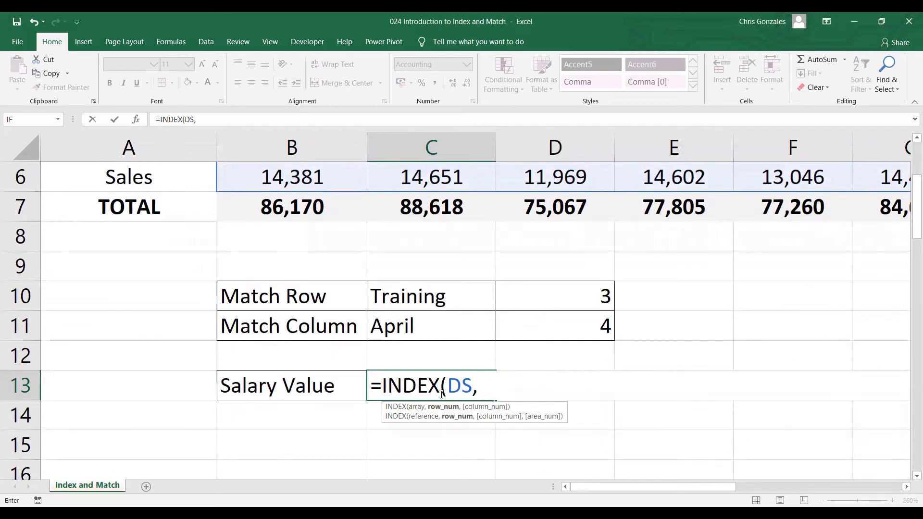
pyautogui.write('4,')
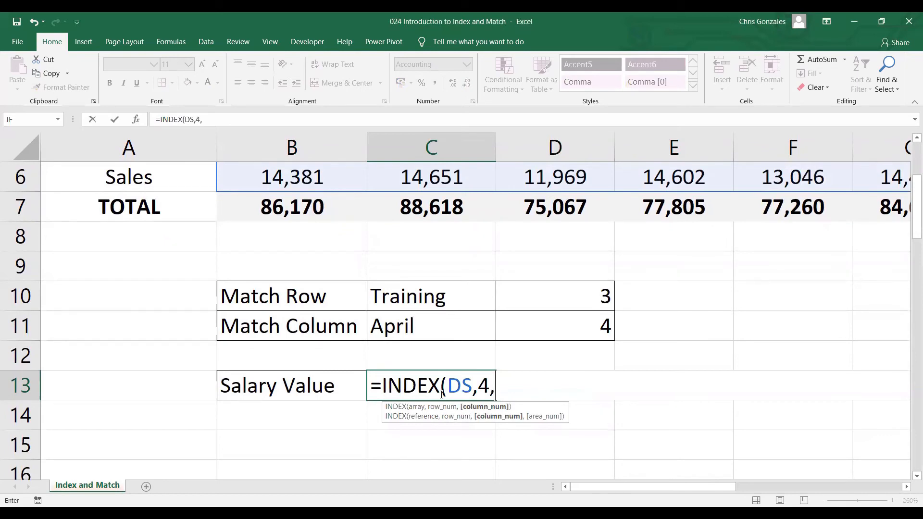
pyautogui.write('6)')
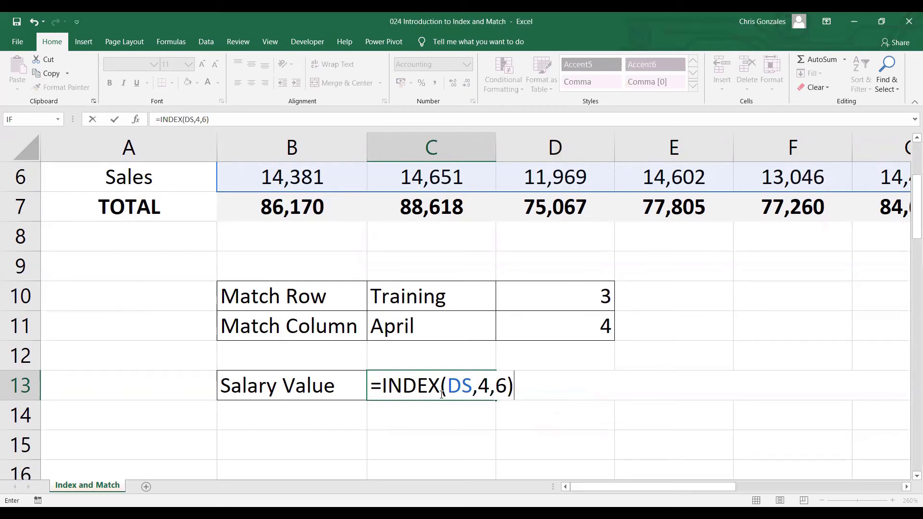
pyautogui.press('Return')
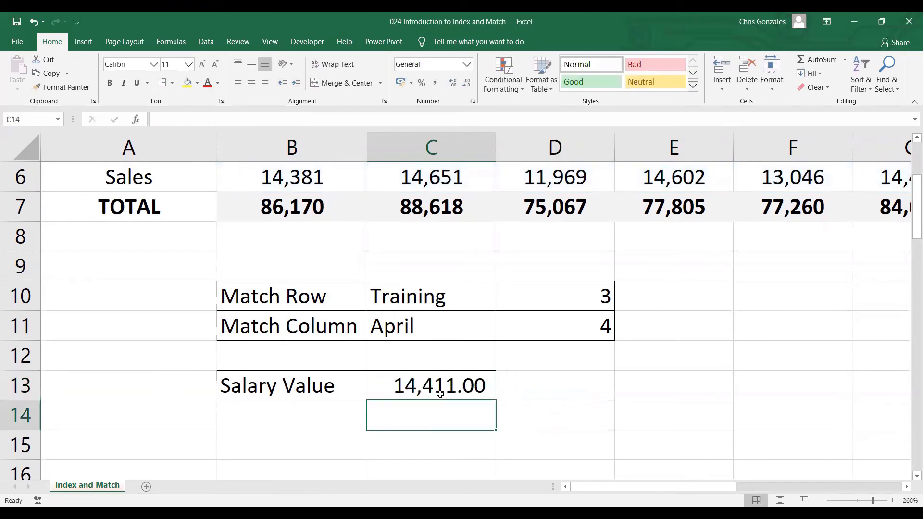
# Check the Salary Value result in C13 against the Sales figure for June in G6.
pyautogui.click(440, 394)
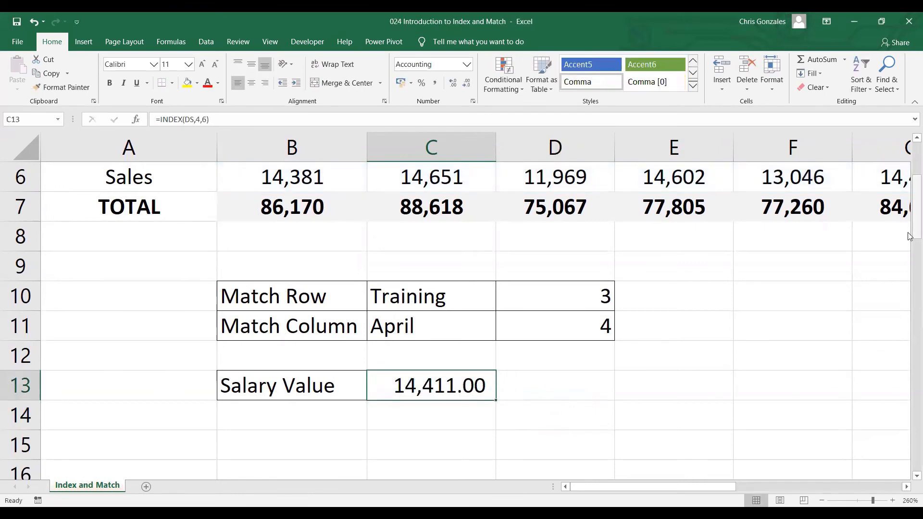
pyautogui.moveTo(909, 236); pyautogui.dragTo(909, 207)
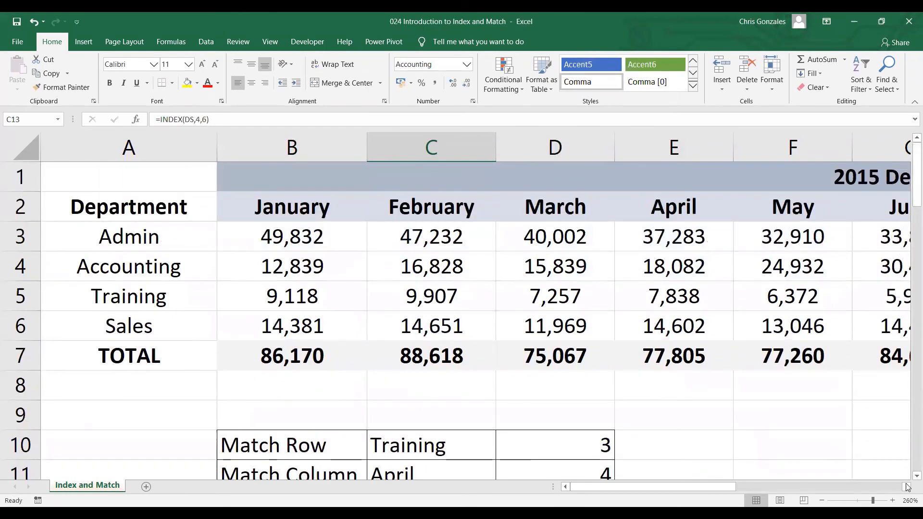
pyautogui.click(906, 487)
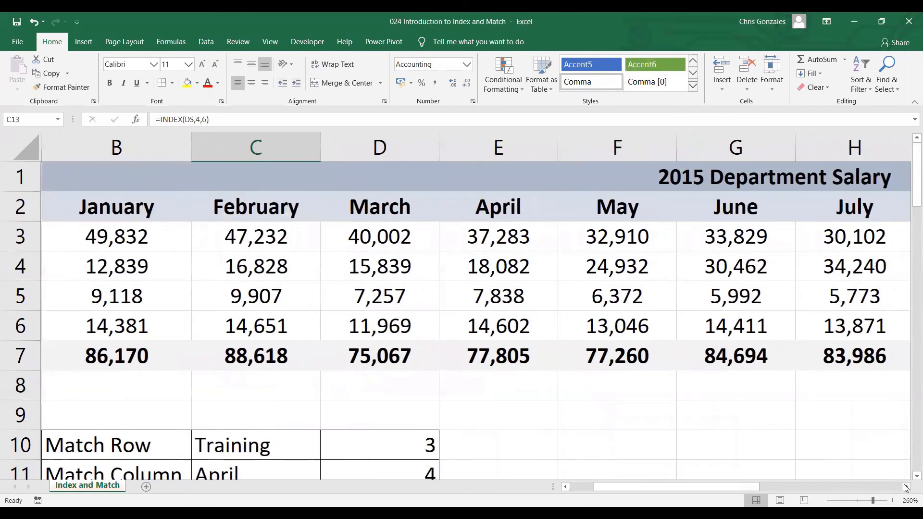
pyautogui.click(759, 346)
pyautogui.click(754, 326)
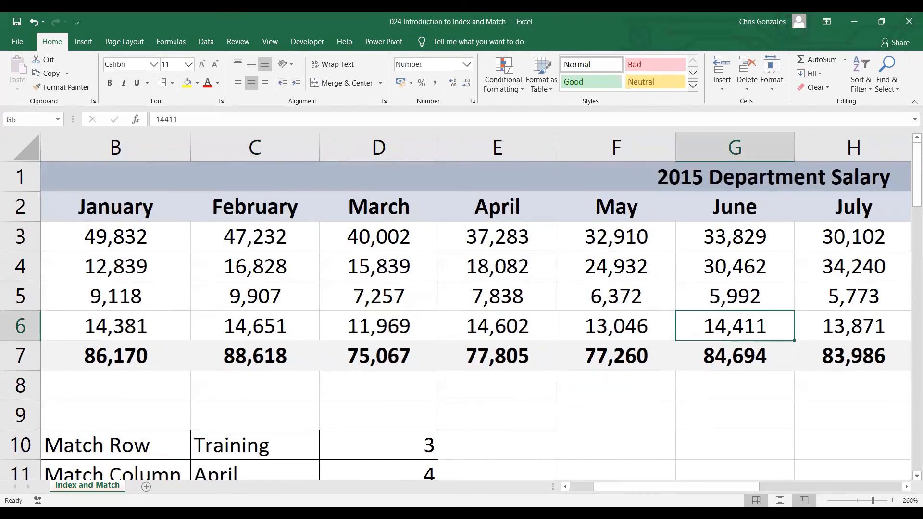
# Open the INDEX formula in the Salary Value cell C13 for editing.
pyautogui.click(821, 501)
pyautogui.click(822, 500)
pyautogui.click(822, 500)
pyautogui.click(822, 500)
pyautogui.click(821, 500)
pyautogui.click(821, 500)
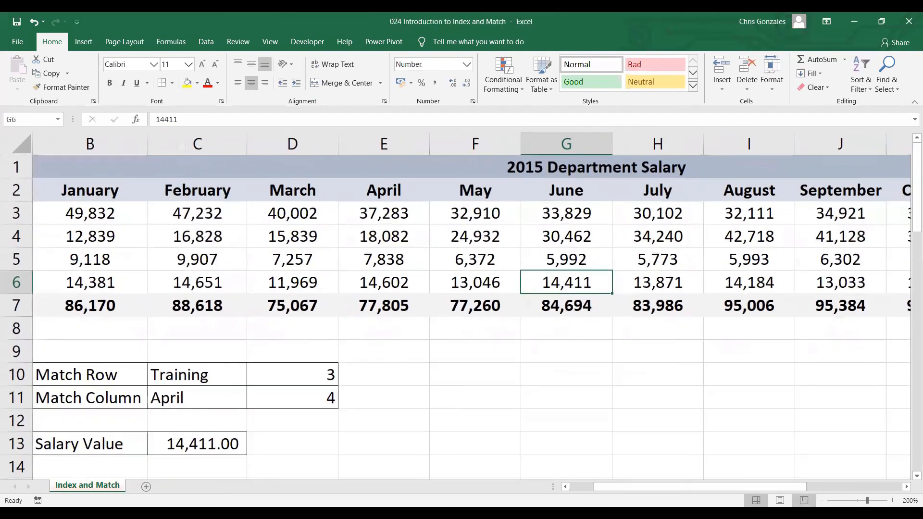
pyautogui.hscroll(-1, 472, 314)
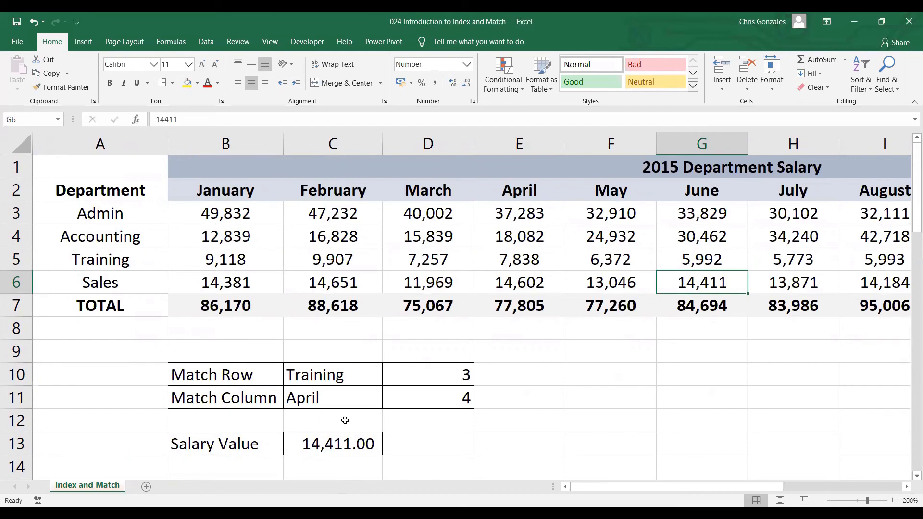
pyautogui.click(344, 435)
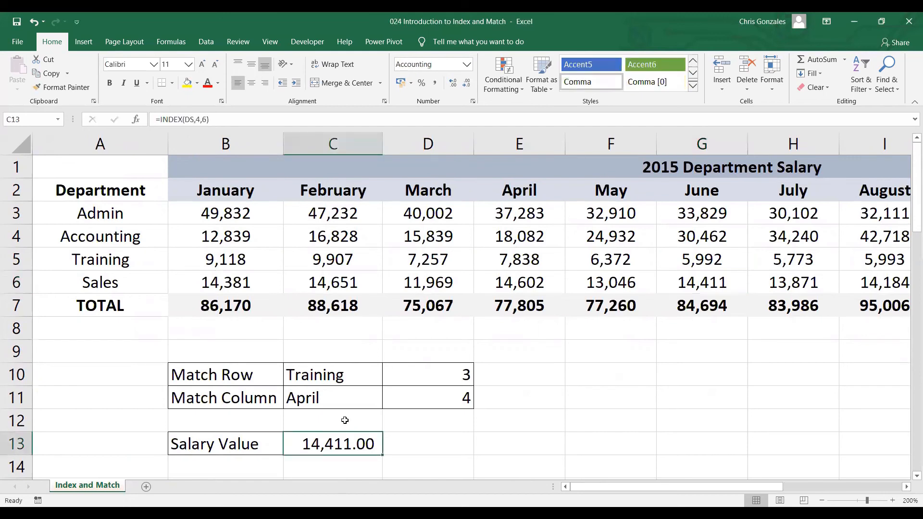
pyautogui.click(437, 372)
pyautogui.doubleClick(437, 372)
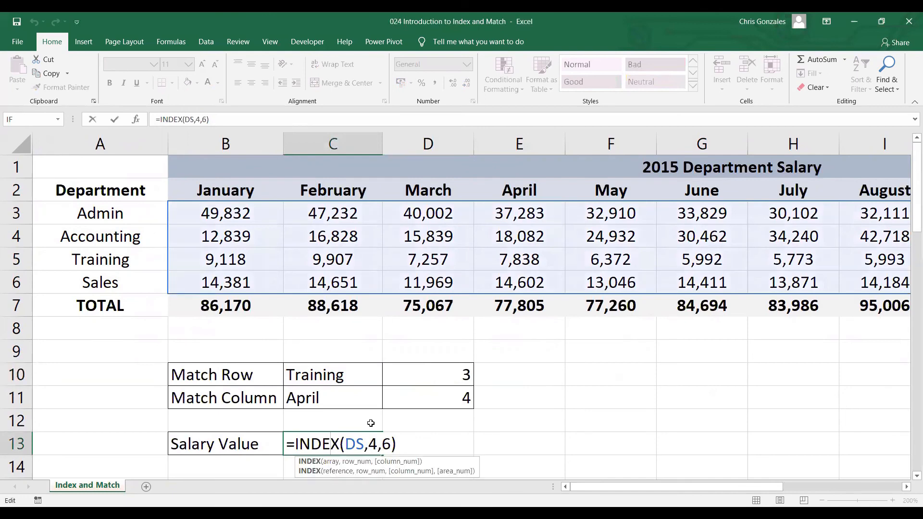
pyautogui.press('End')
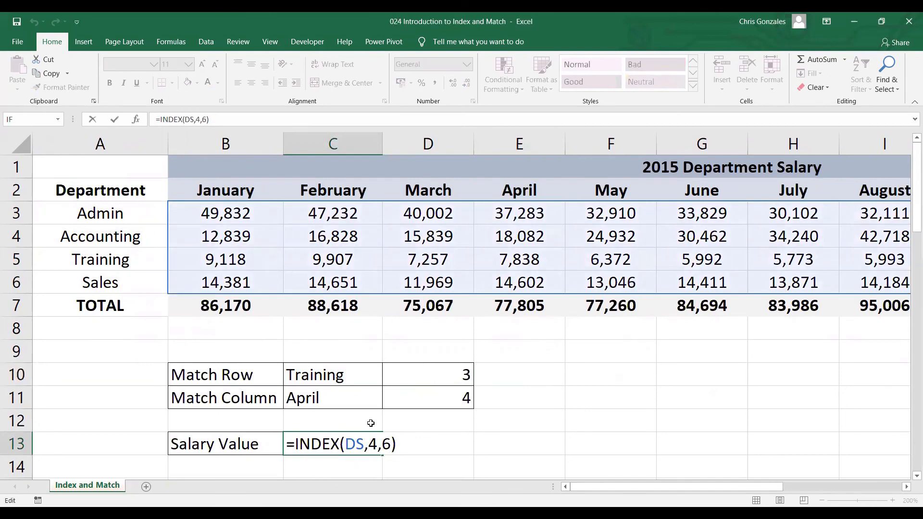